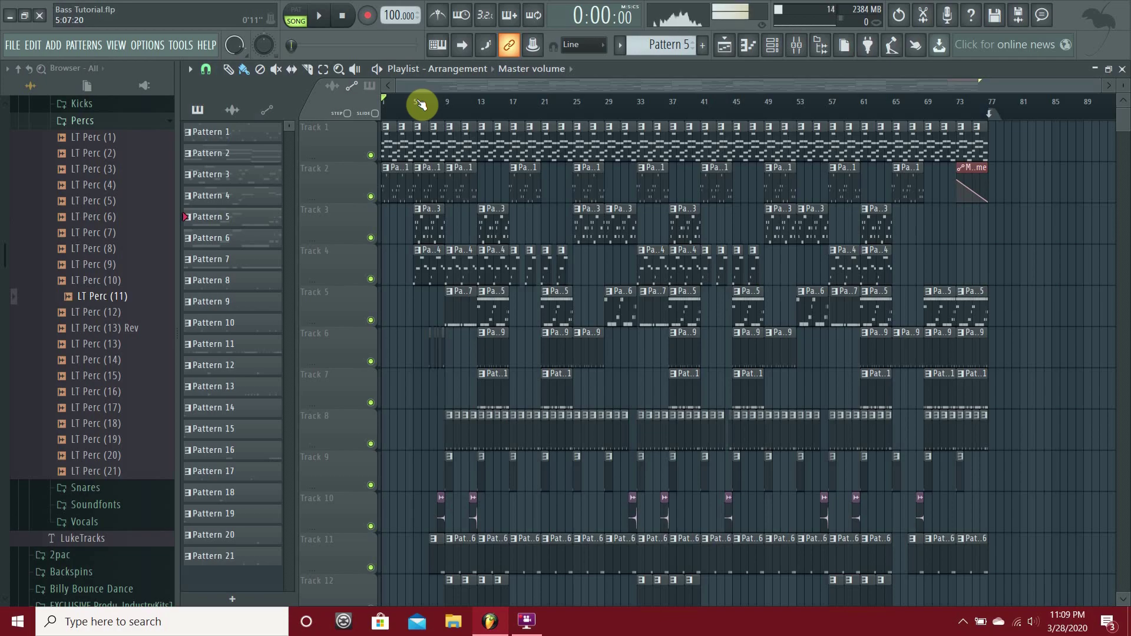
Play back the full song arrangement from the start and stop it.
key("space")
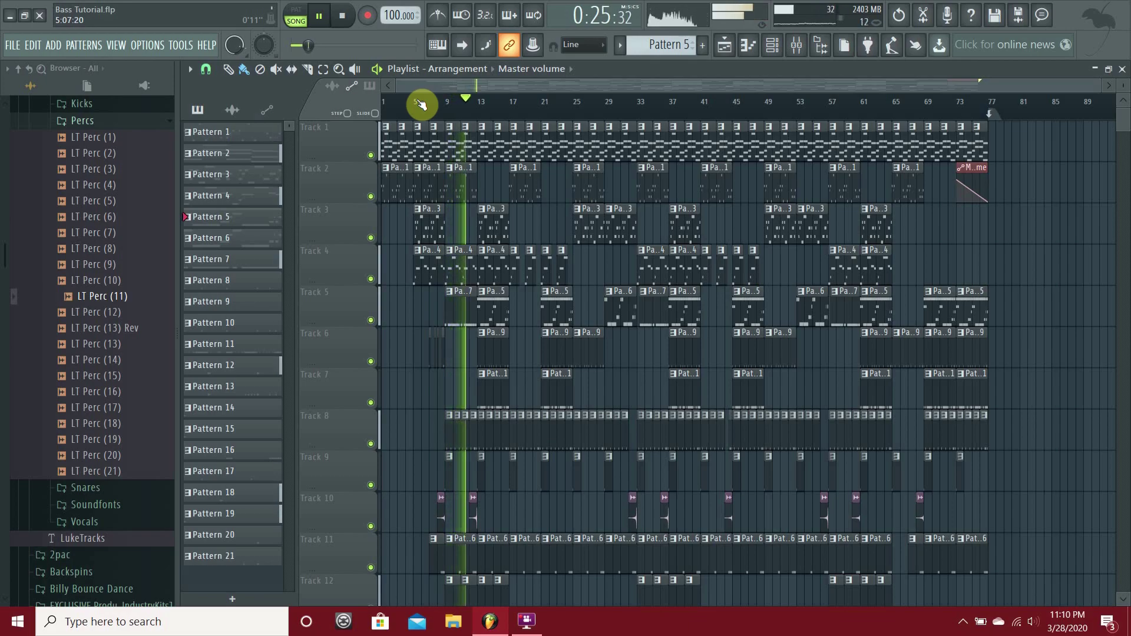
key("space")
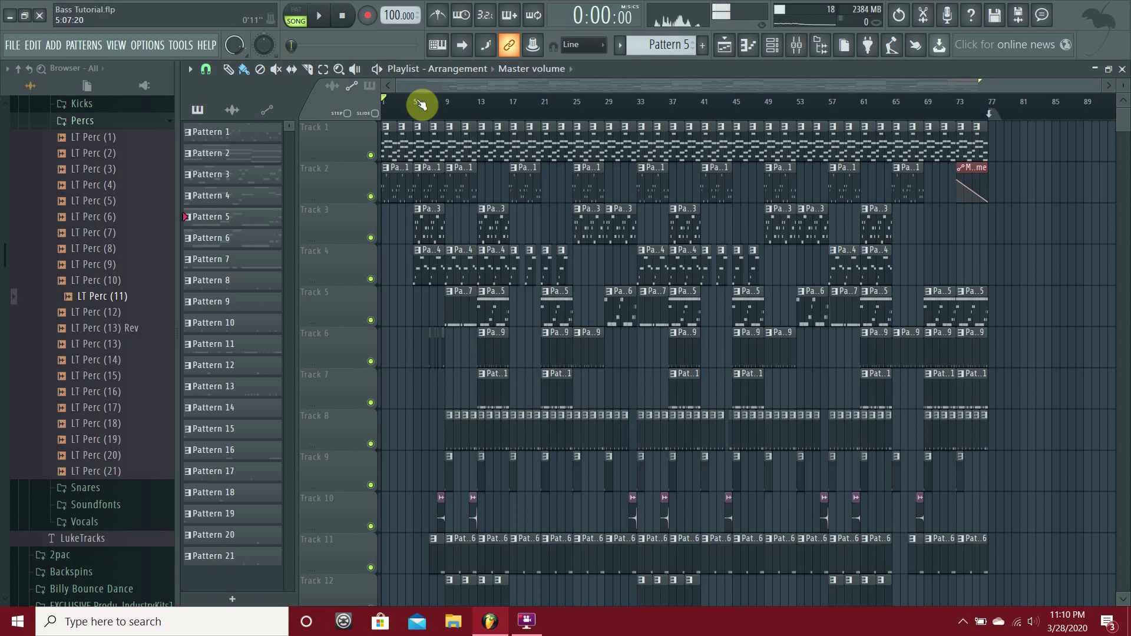
Audition Pattern 1 on its own in pattern mode, with the channel rack displayed, and stop playback.
left_click(404, 169)
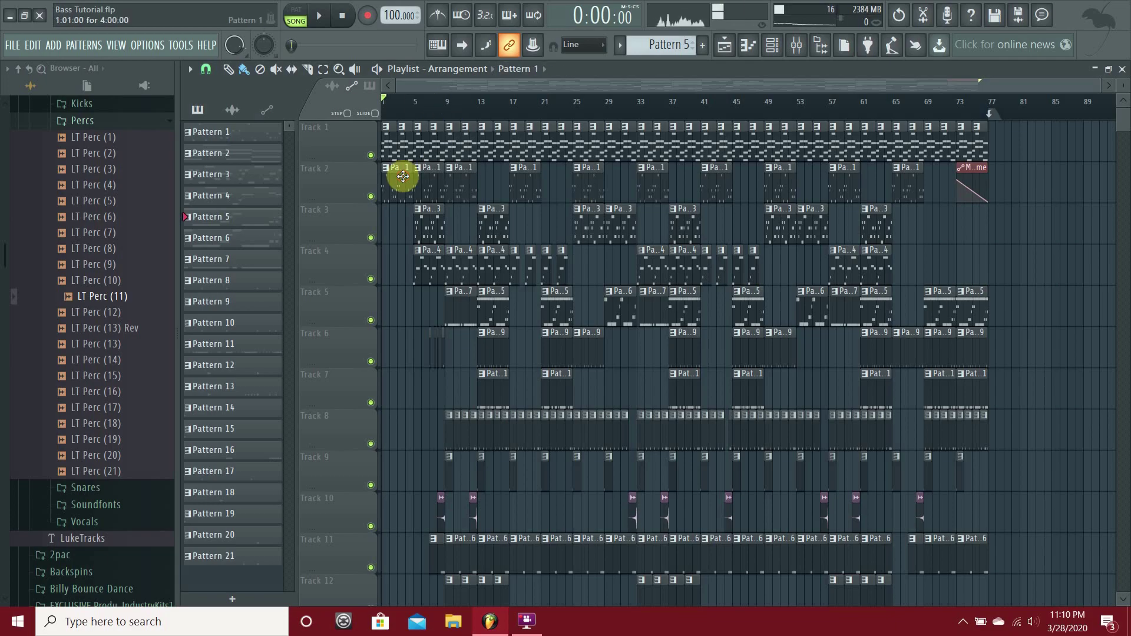
left_click(297, 20)
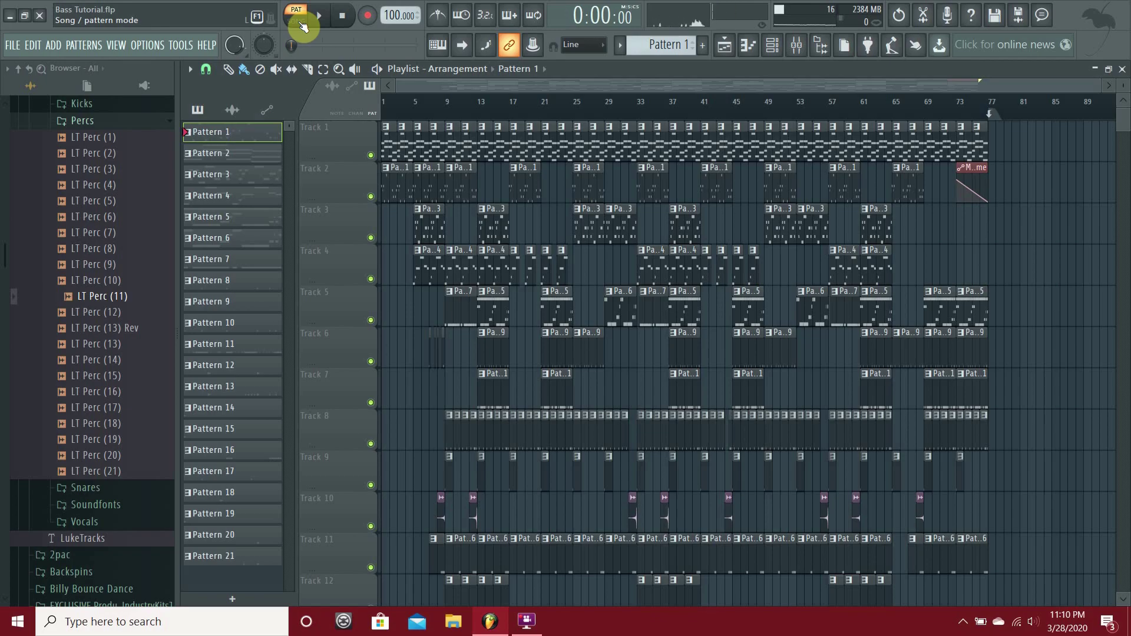
left_click(318, 16)
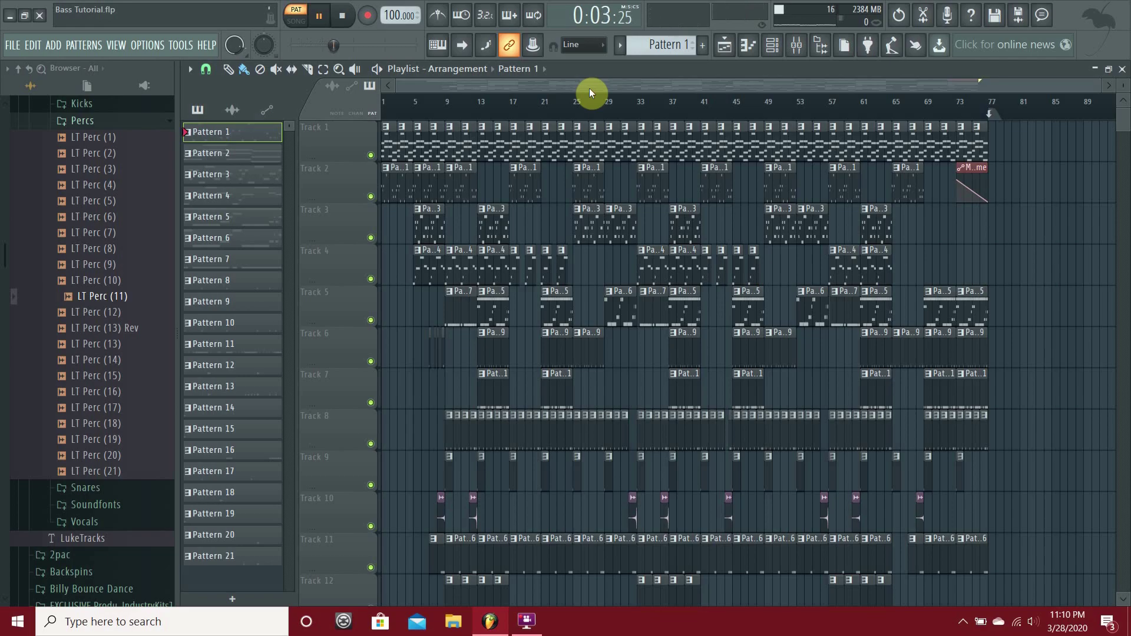
key("F6")
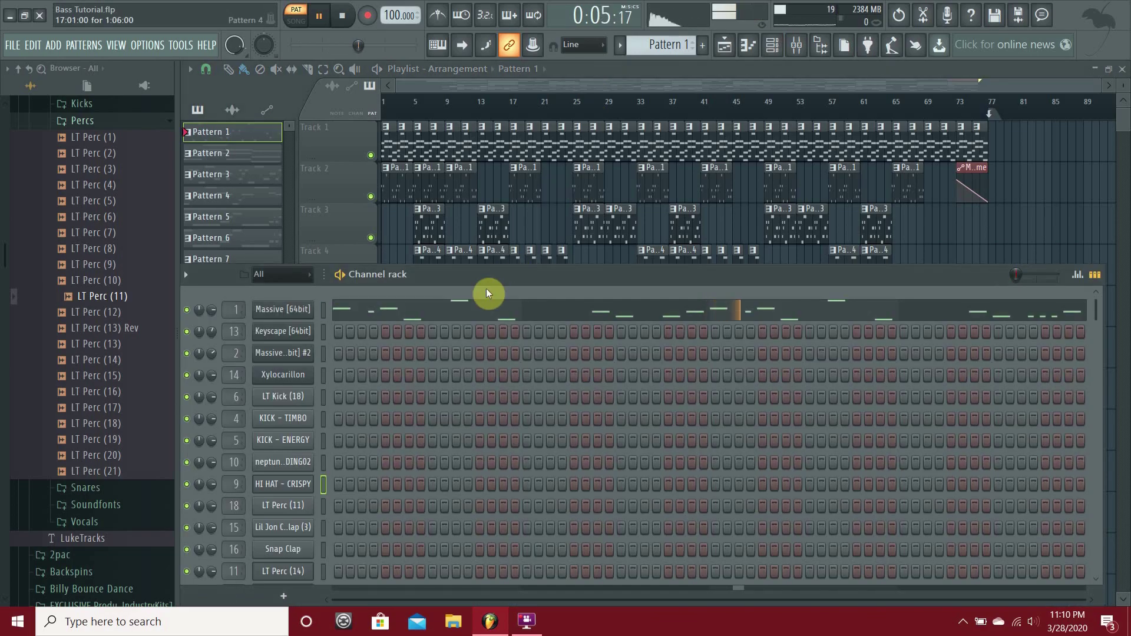
key("space")
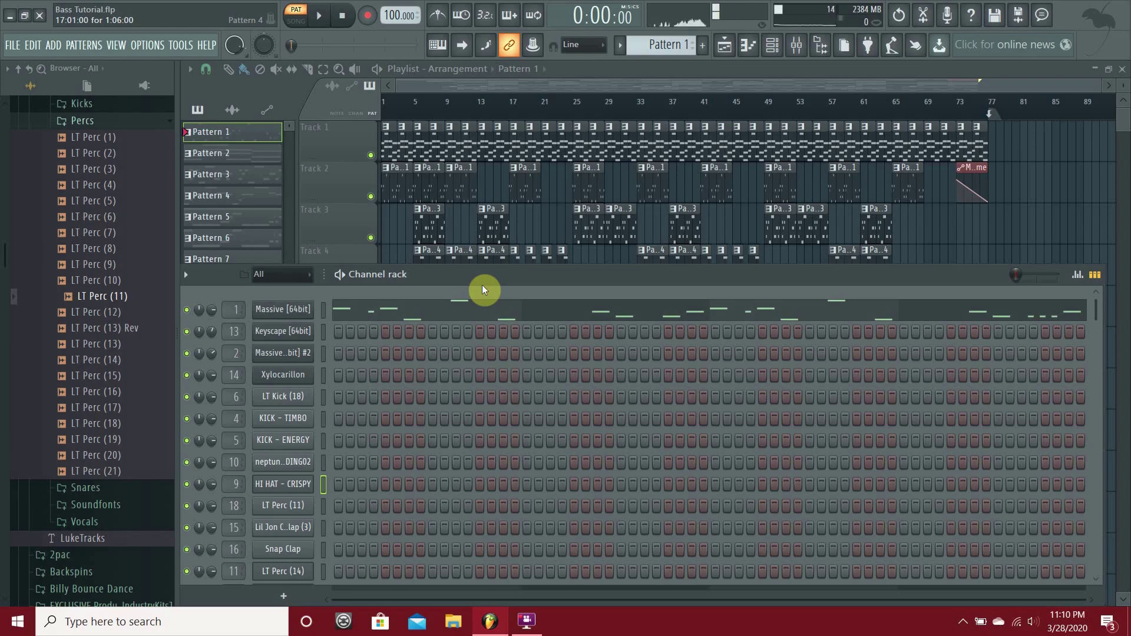
Replace the instrument on the channel rack's first channel with a fresh Massive [64bit].
right_click(283, 307)
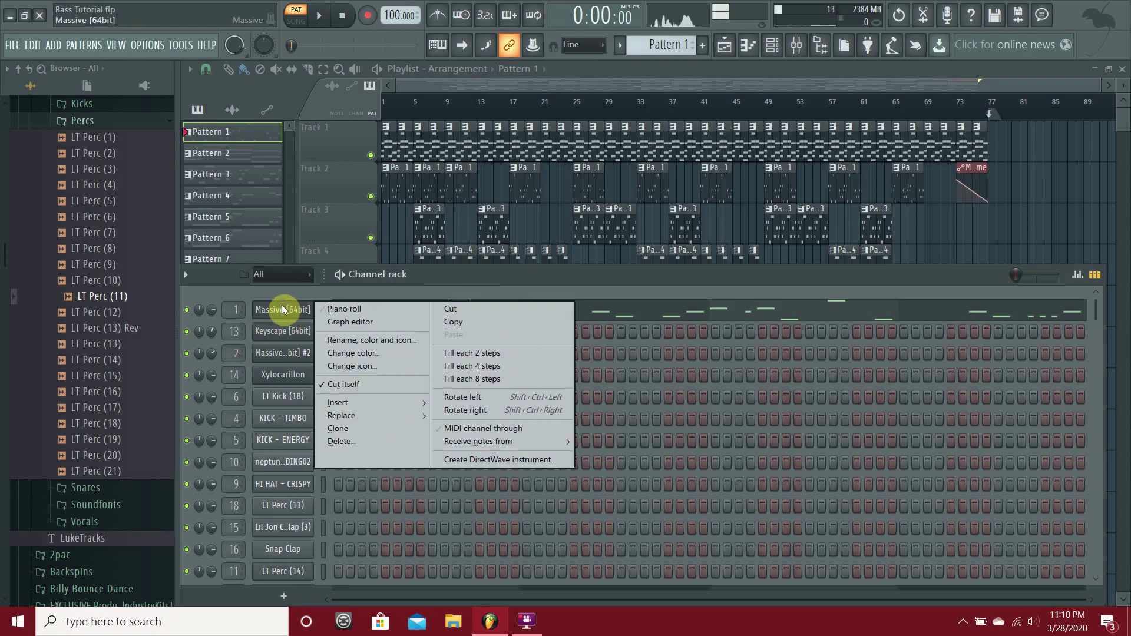
mouse_move(400, 415)
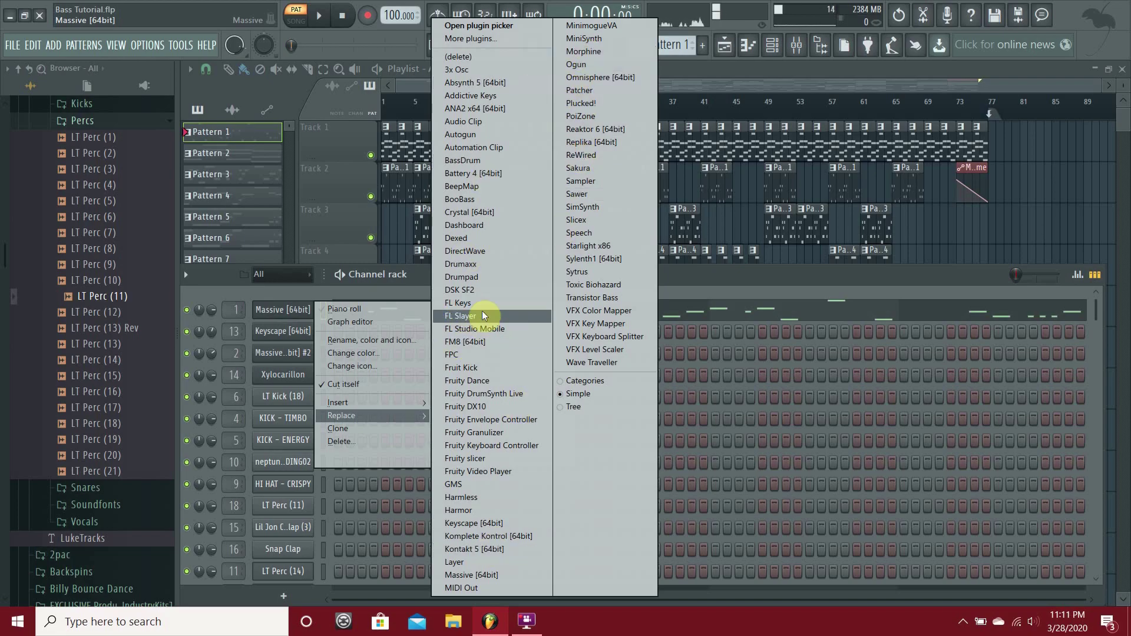
left_click(504, 572)
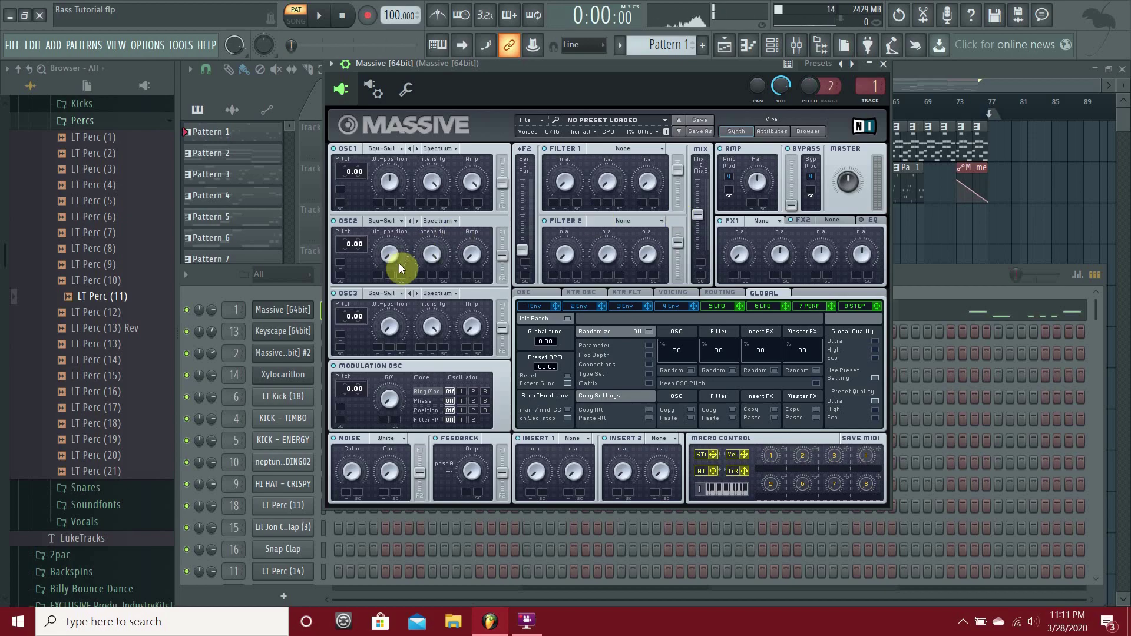
Move the Massive window fully into view and start a new sound in it.
key("space")
left_click_drag(570, 62, 557, 108)
key("space")
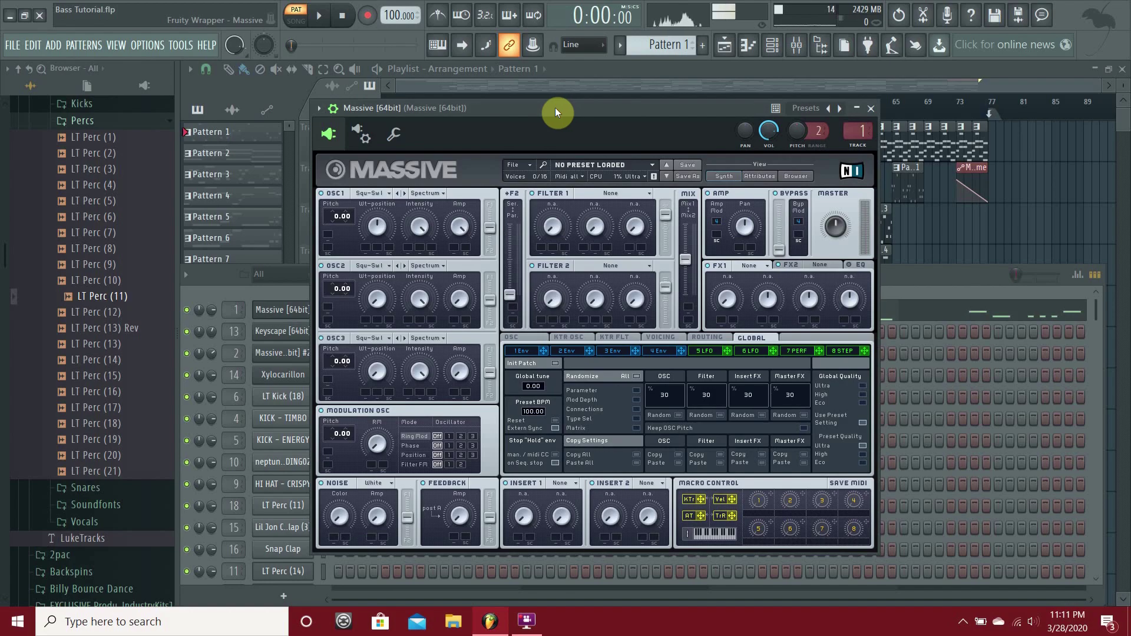
left_click(525, 165)
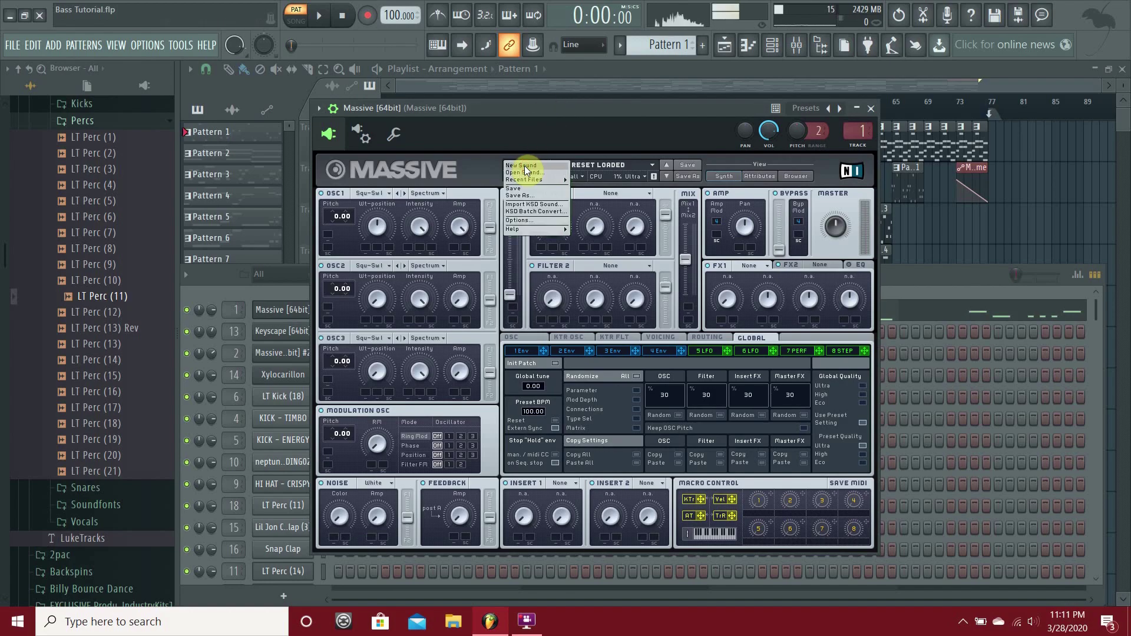
left_click(525, 167)
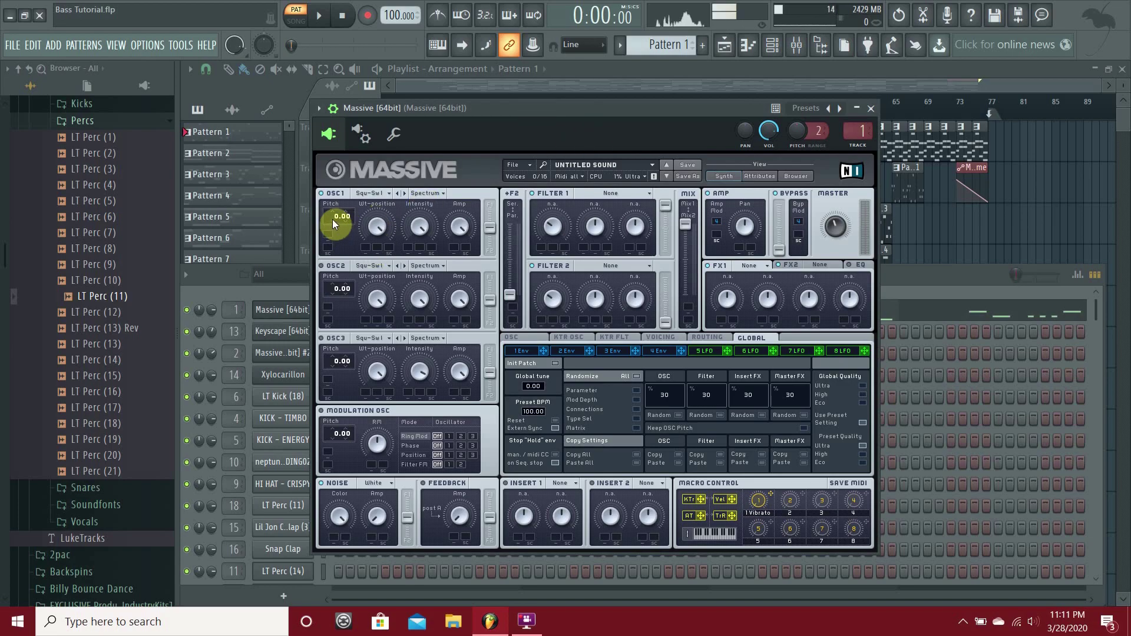
Set the oscillator pitches to -24.00 for OSC1, -12.00 for OSC2 and -24.00 for OSC3.
left_click_drag(338, 221, 343, 246)
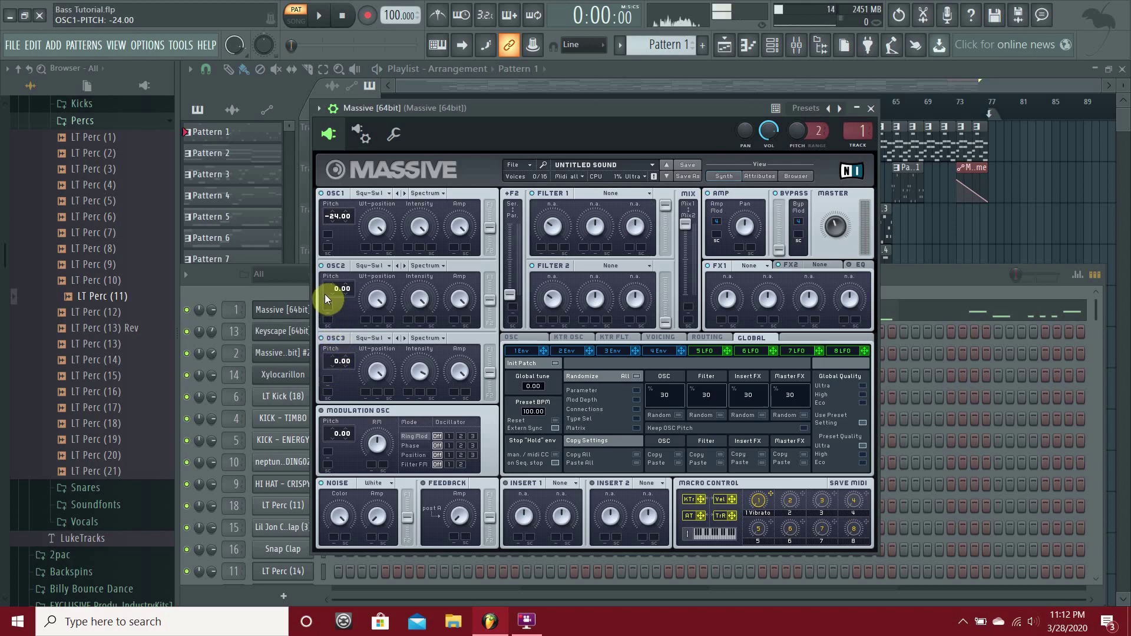
left_click_drag(330, 289, 332, 306)
left_click_drag(330, 361, 334, 376)
left_click(420, 373)
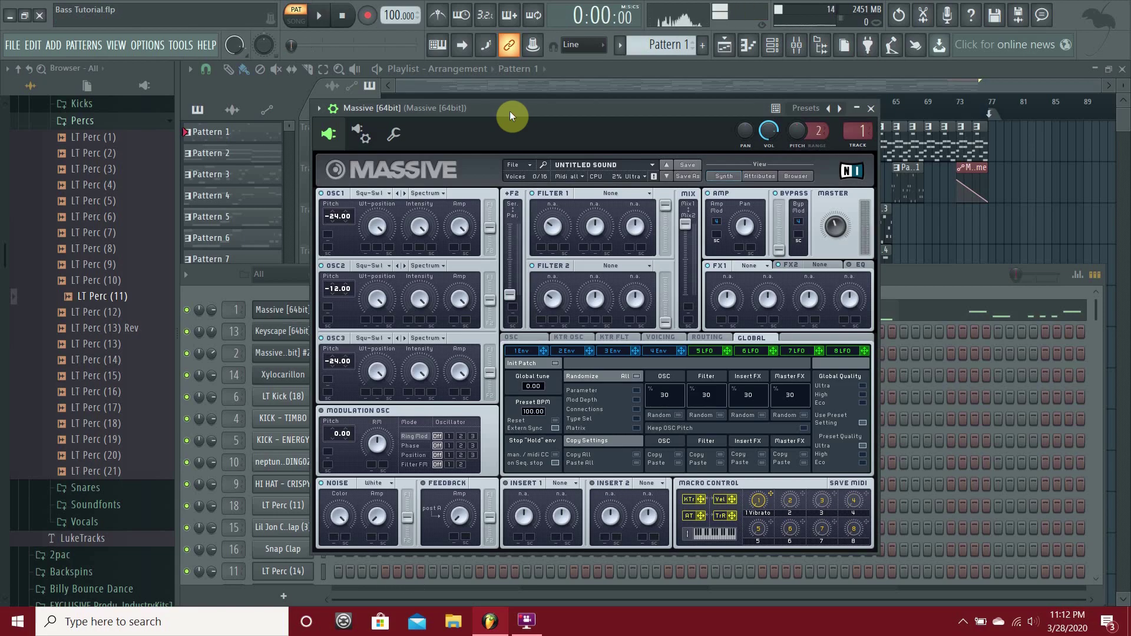
Shift Osc2's start phase to between 90 and 180 degrees, and detune OSC1 to -24.08 and OSC3 to -23.99.
left_click(521, 336)
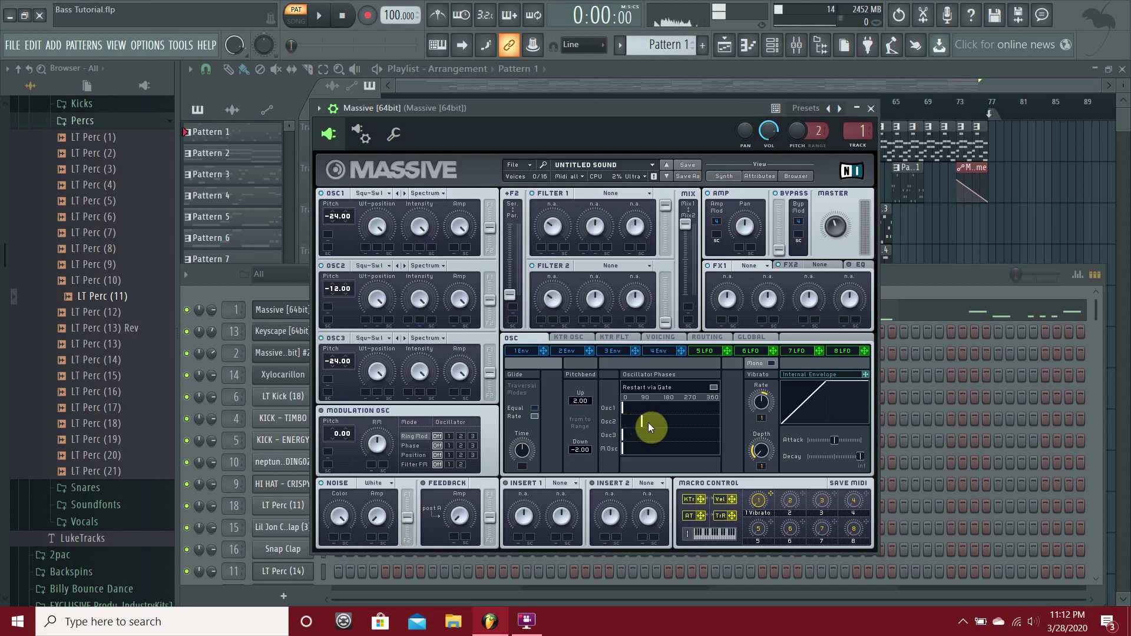
left_click_drag(657, 424, 660, 423)
left_click_drag(349, 217, 350, 220)
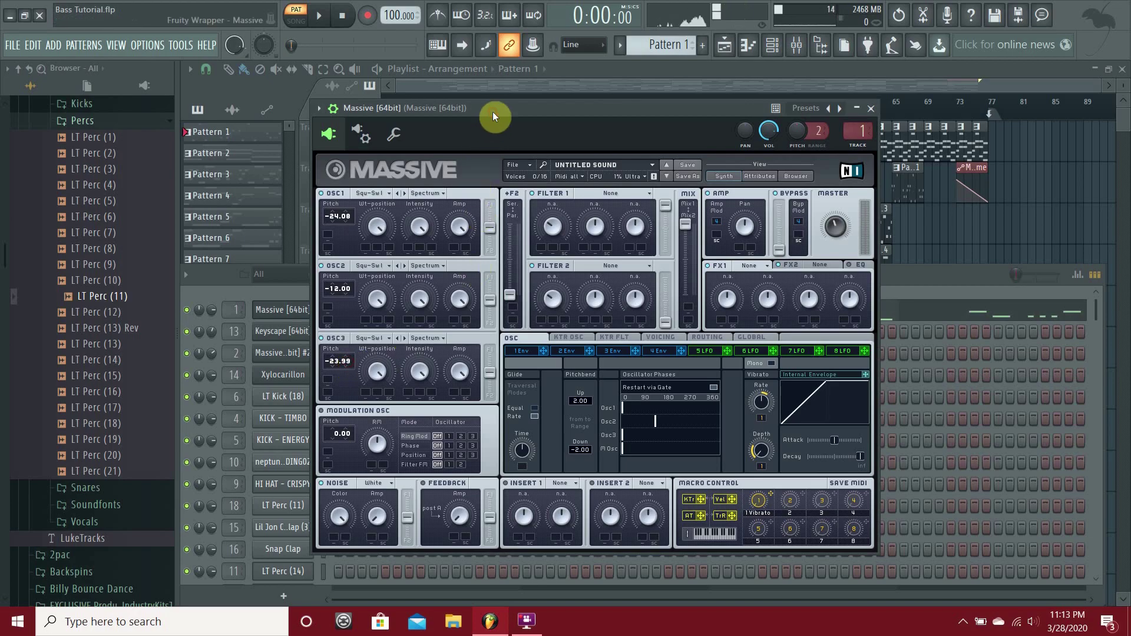
Play Pattern 1 to audition the bass while slightly fine-tuning Osc2's start phase.
key("space")
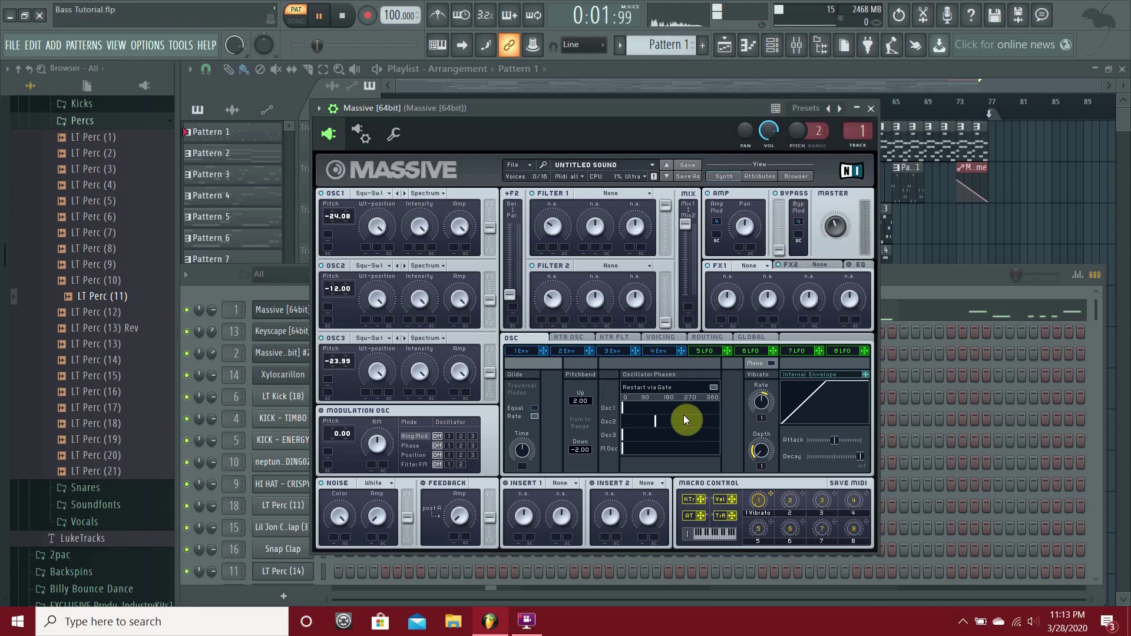
key("space")
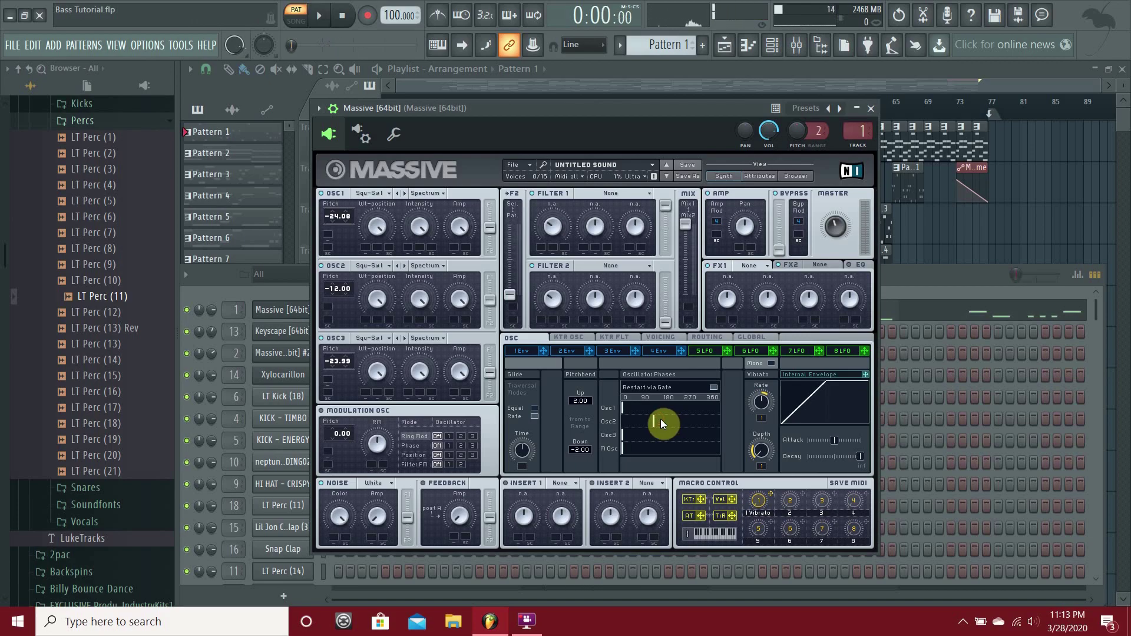
key("space")
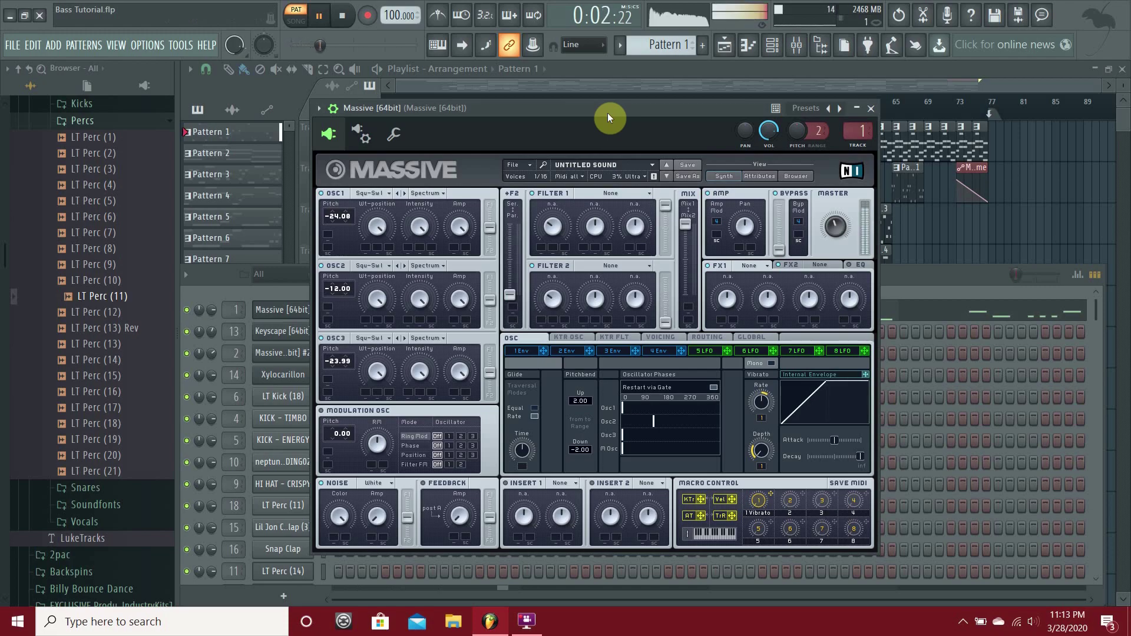
left_click(655, 424)
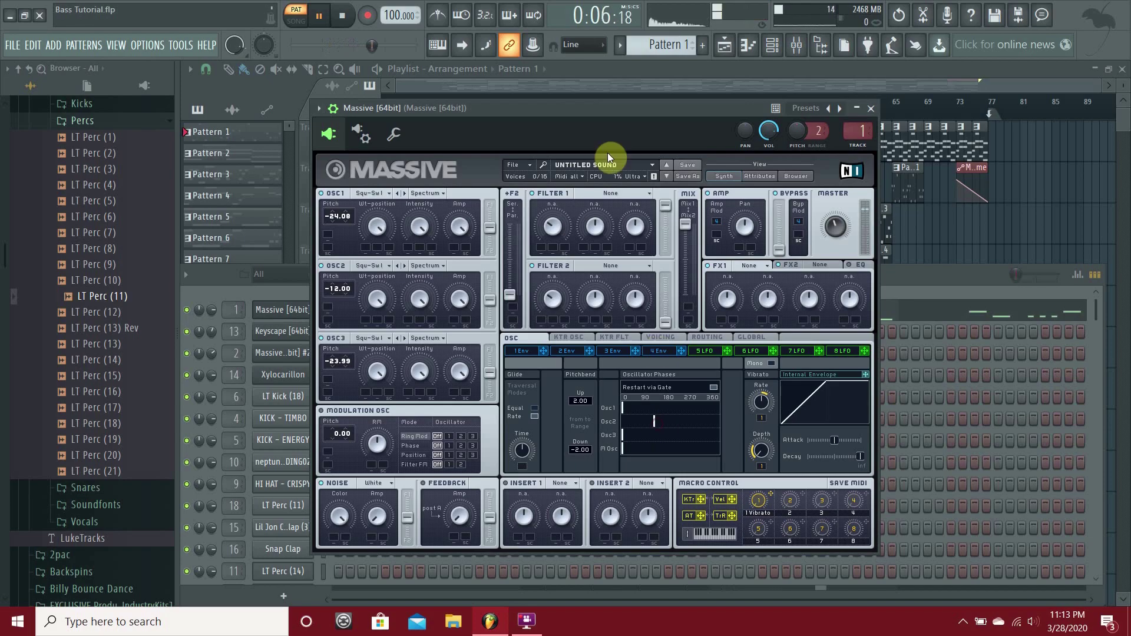
key("space")
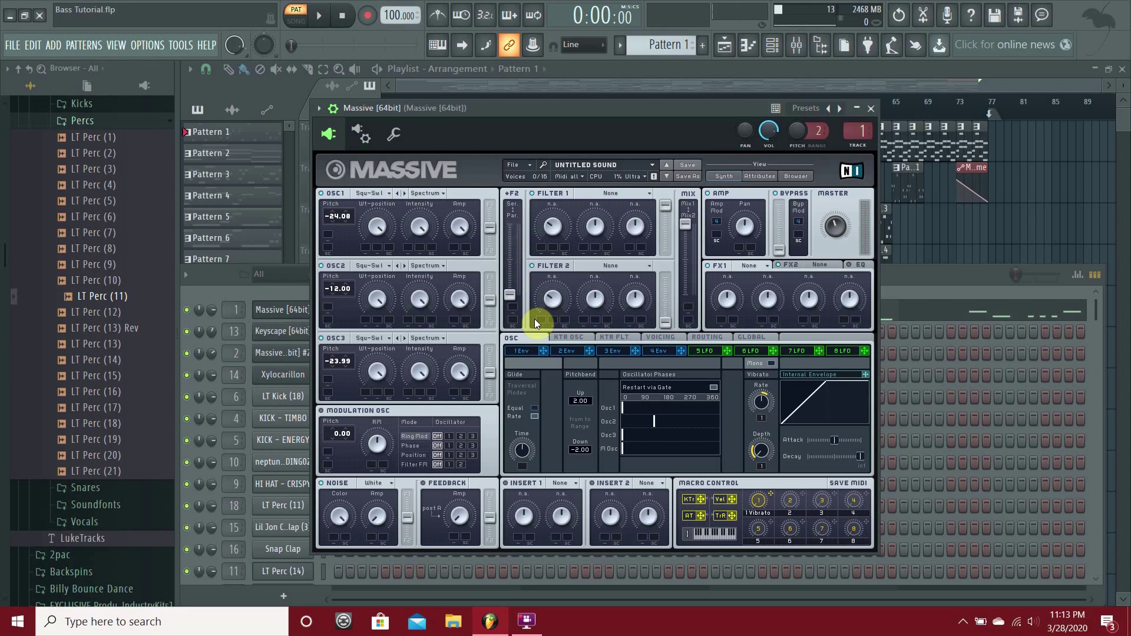
Route OSC1, OSC2 and OSC3 entirely into Filter 1.
left_click(589, 193)
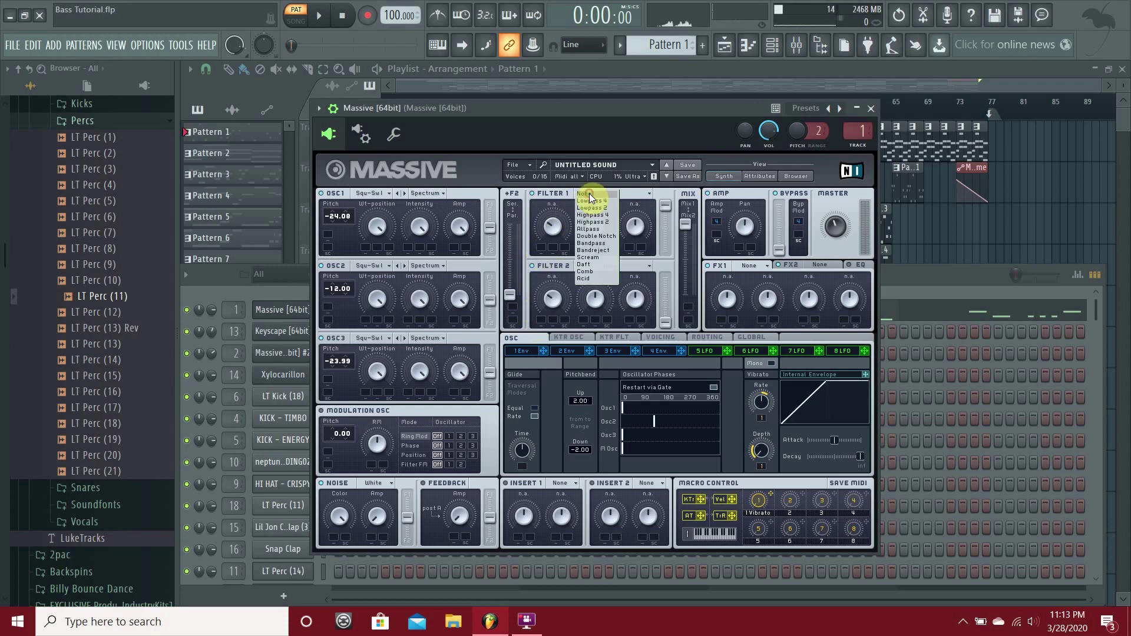
left_click(485, 231)
left_click(485, 302)
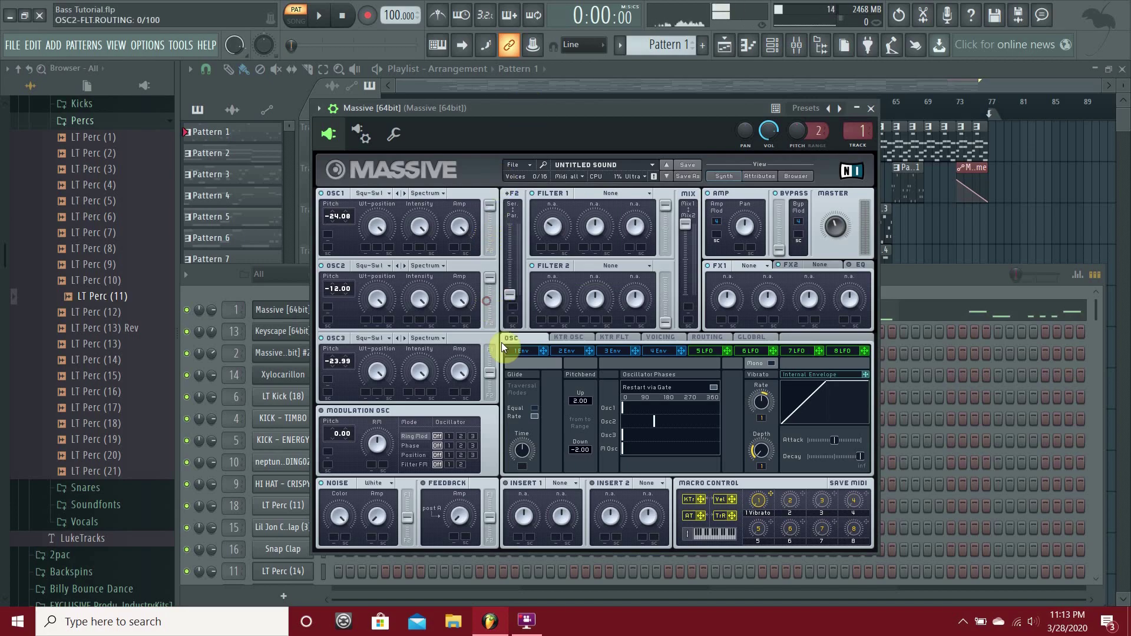
left_click(489, 377)
Set Filter 1 to Lowpass 4 with its cutoff at 16.
left_click(589, 193)
left_click(588, 201)
left_click_drag(560, 221, 556, 238)
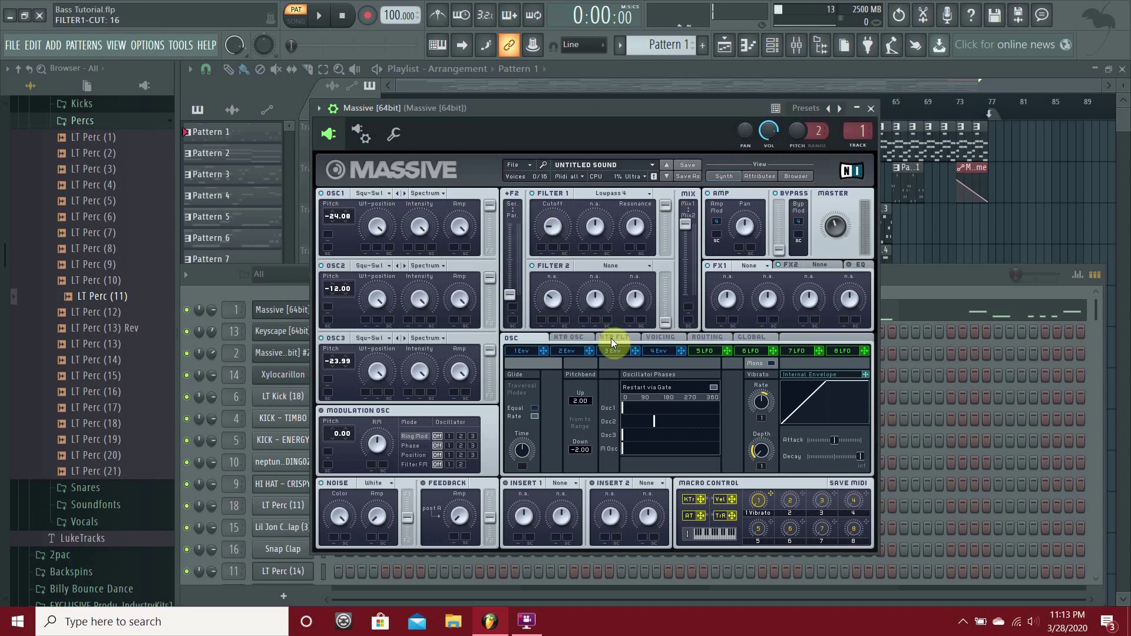
Set envelope 1's decay level to 0 and its decay time to 42.
left_click(528, 351)
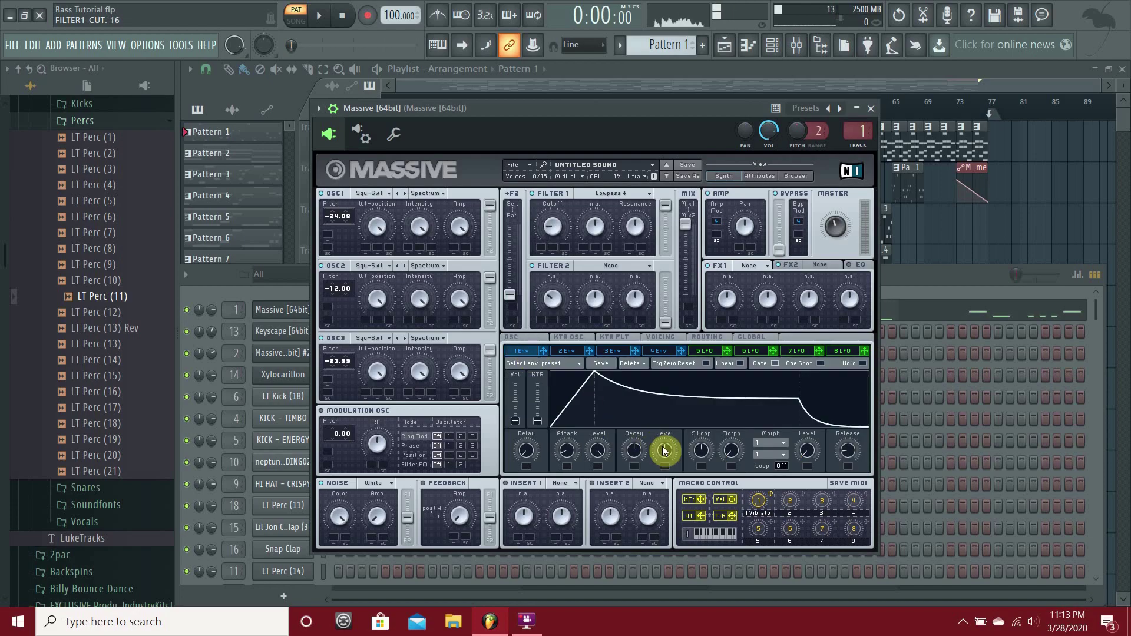
left_click_drag(666, 451, 669, 552)
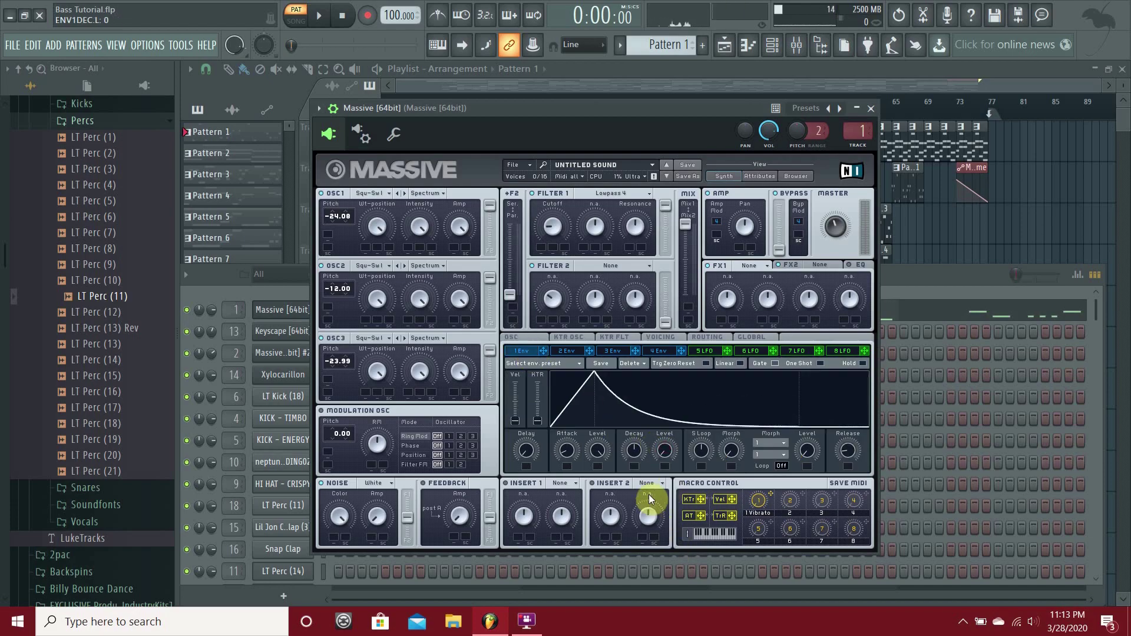
left_click(635, 455)
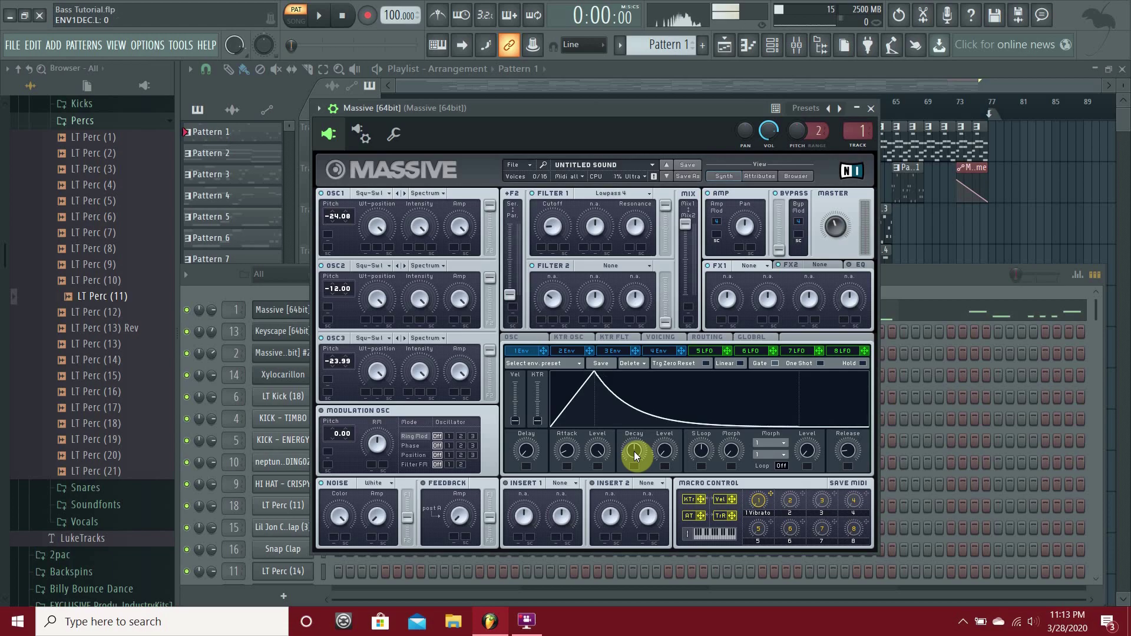
left_click_drag(635, 458, 637, 458)
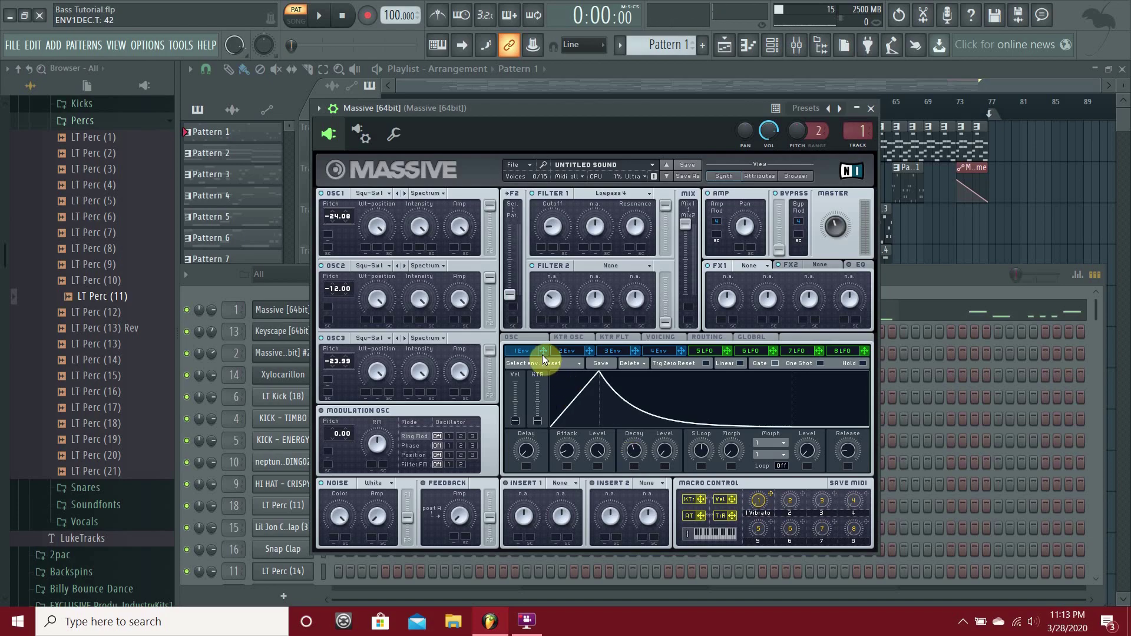
Assign envelope 1 to modulate Filter 1's cutoff upward, and lower the filter's resonance.
left_click_drag(542, 355, 549, 248)
left_click_drag(626, 232, 646, 270)
Set the release time to 41 on envelope 1 and to 43 on envelope 4.
left_click_drag(853, 451, 847, 425)
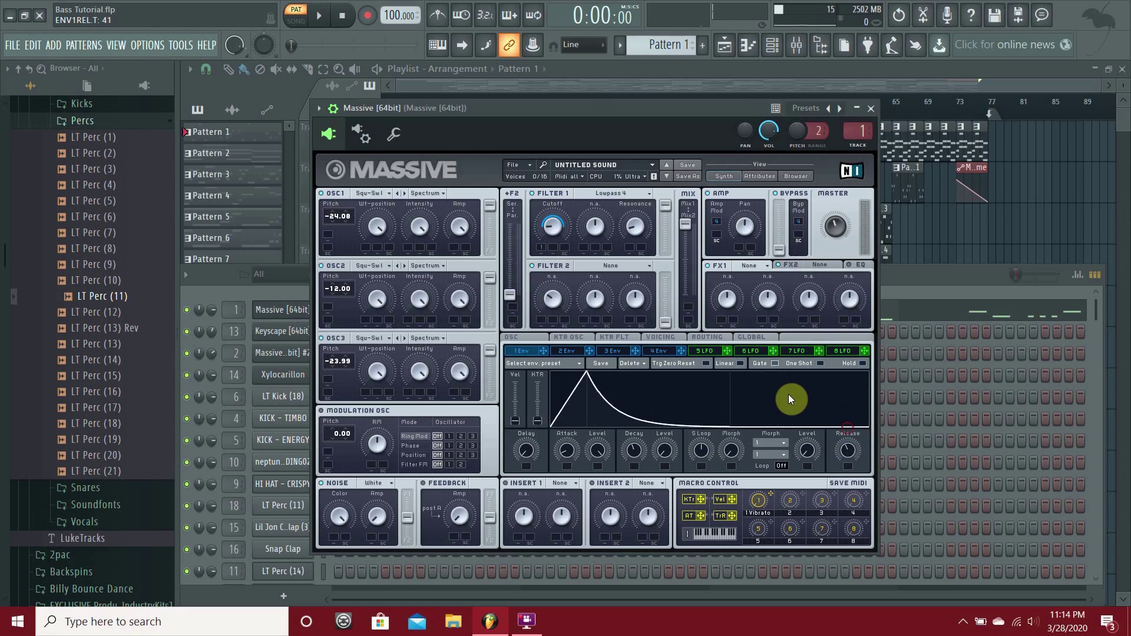
left_click(654, 351)
left_click_drag(848, 451, 845, 422)
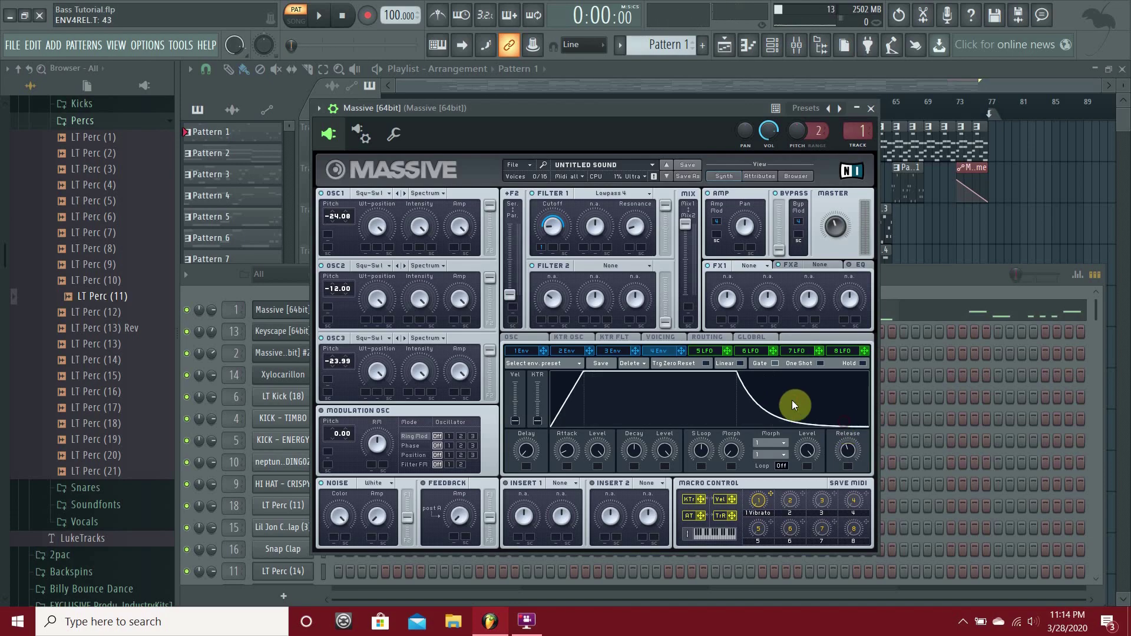
Compare the shapes of envelopes 1 and 4, and play Pattern 1 briefly to hear the bass.
left_click(521, 351)
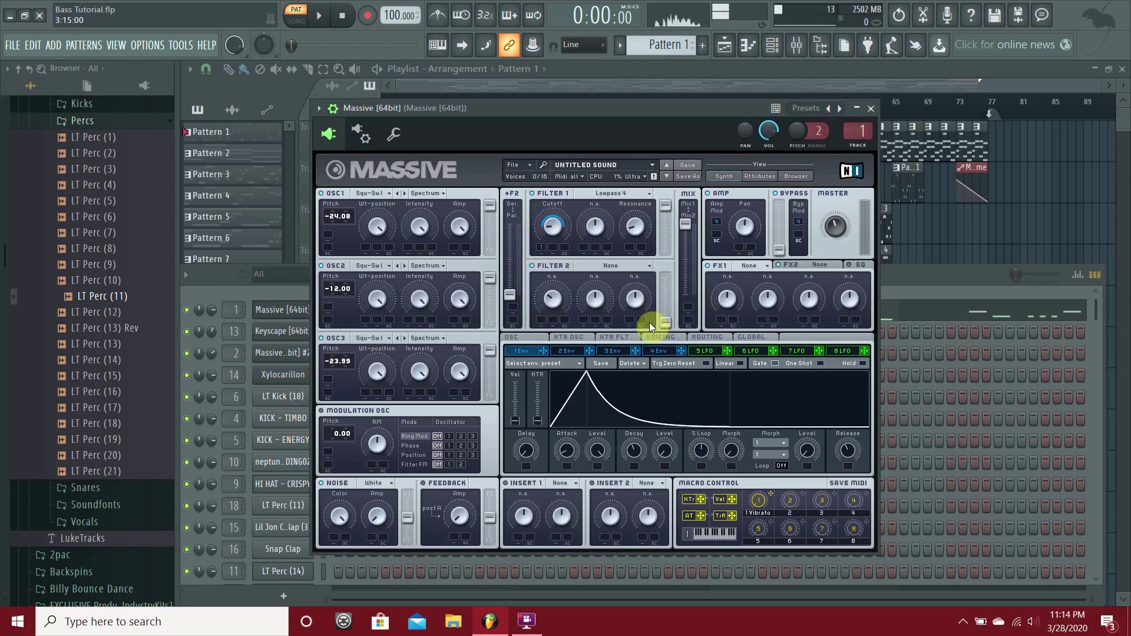
left_click(659, 349)
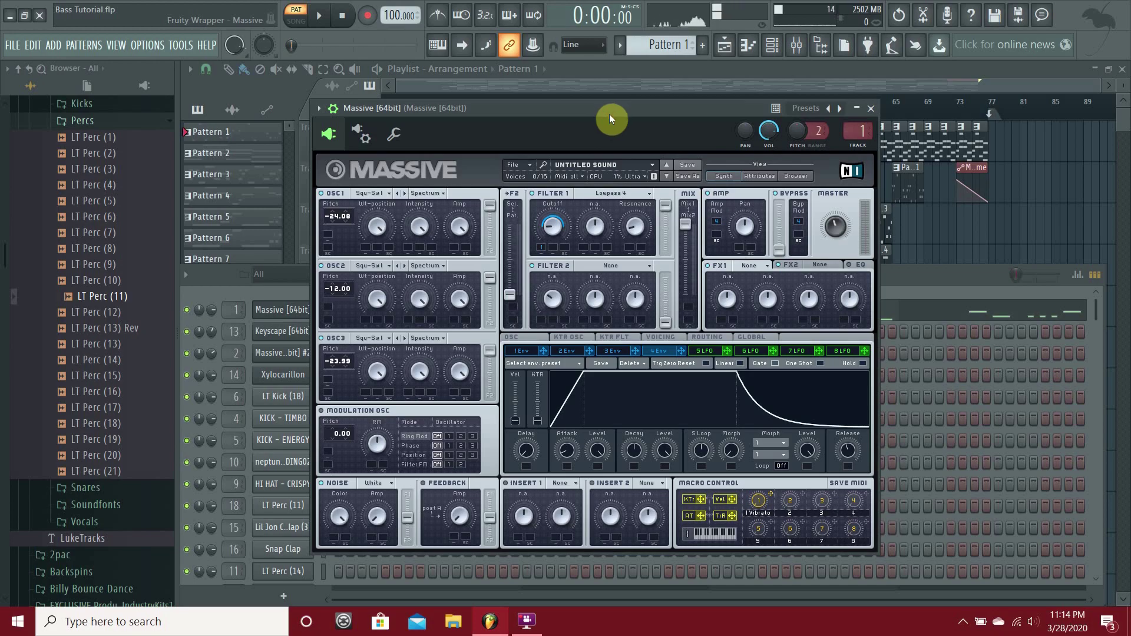
key("space")
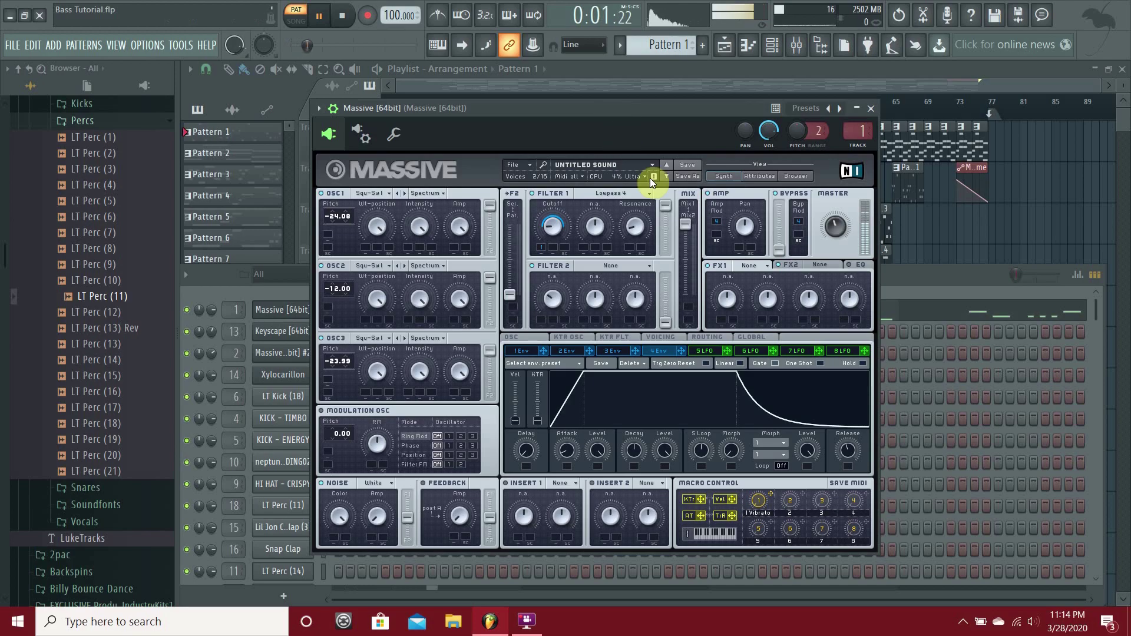
key("space")
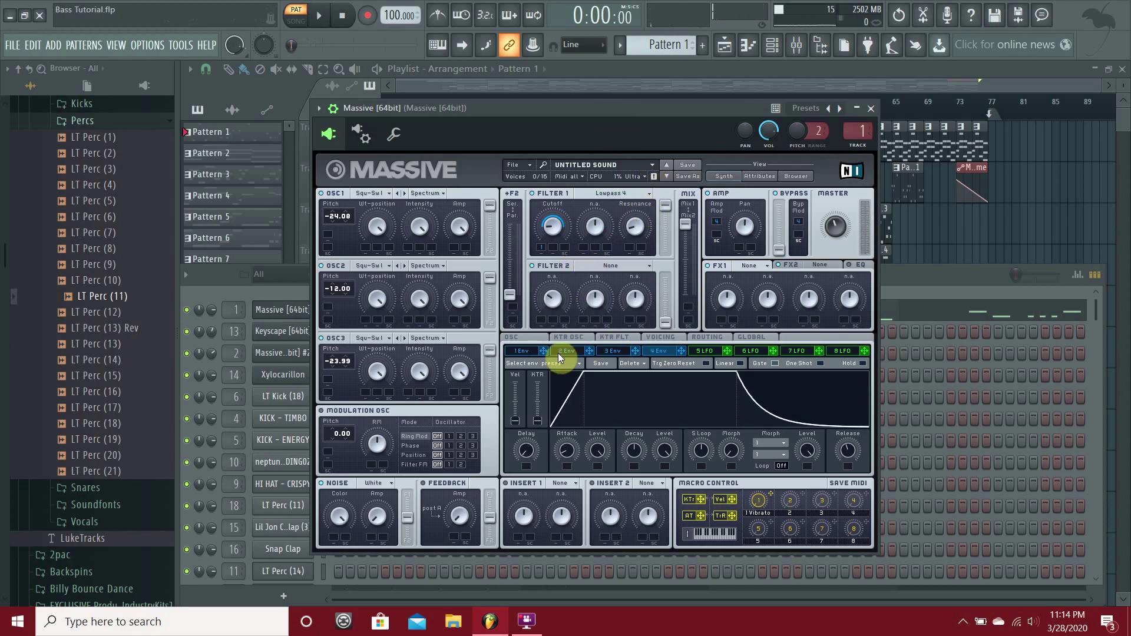
Adjust the decay time of envelope 1 slightly and play Pattern 1 to audition the filter movement.
left_click(530, 353)
left_click(633, 452)
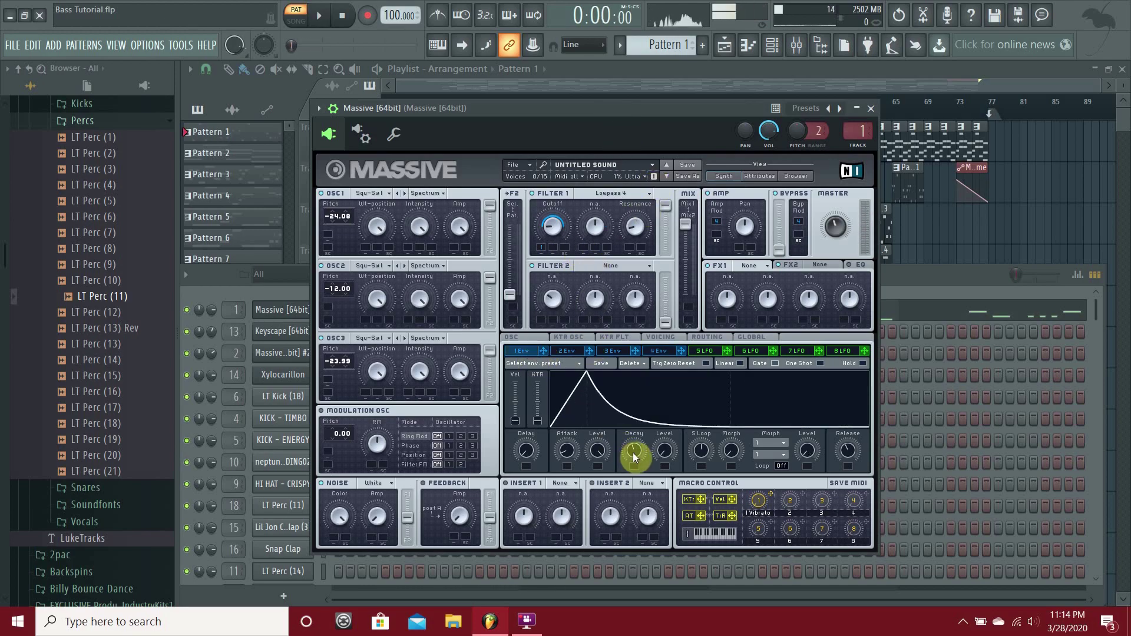
left_click_drag(633, 457, 635, 451)
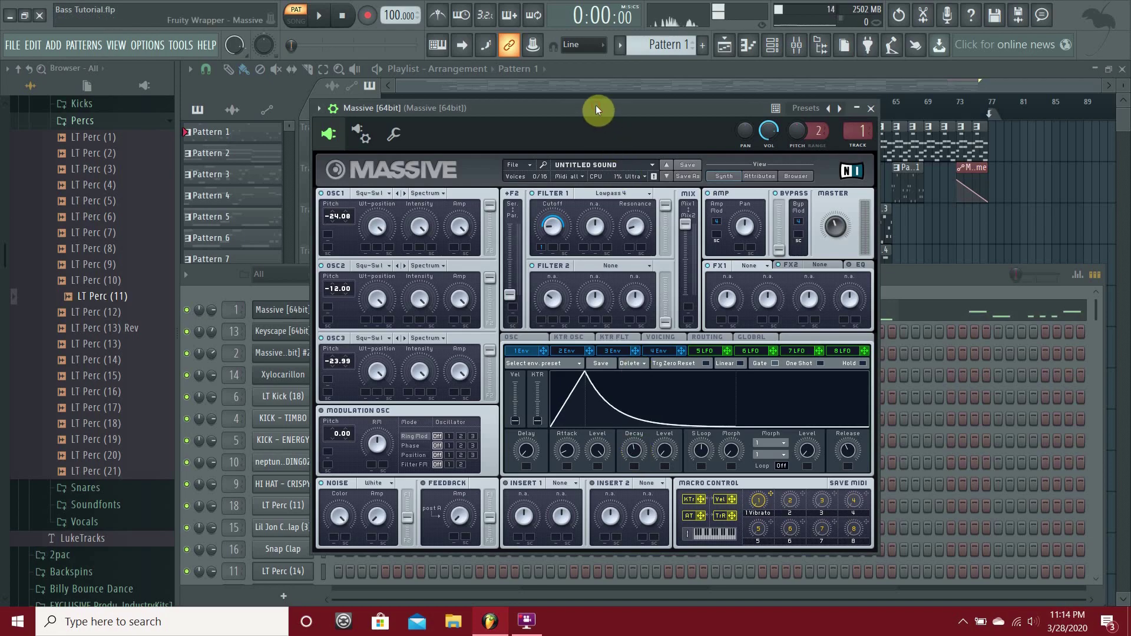
key("space")
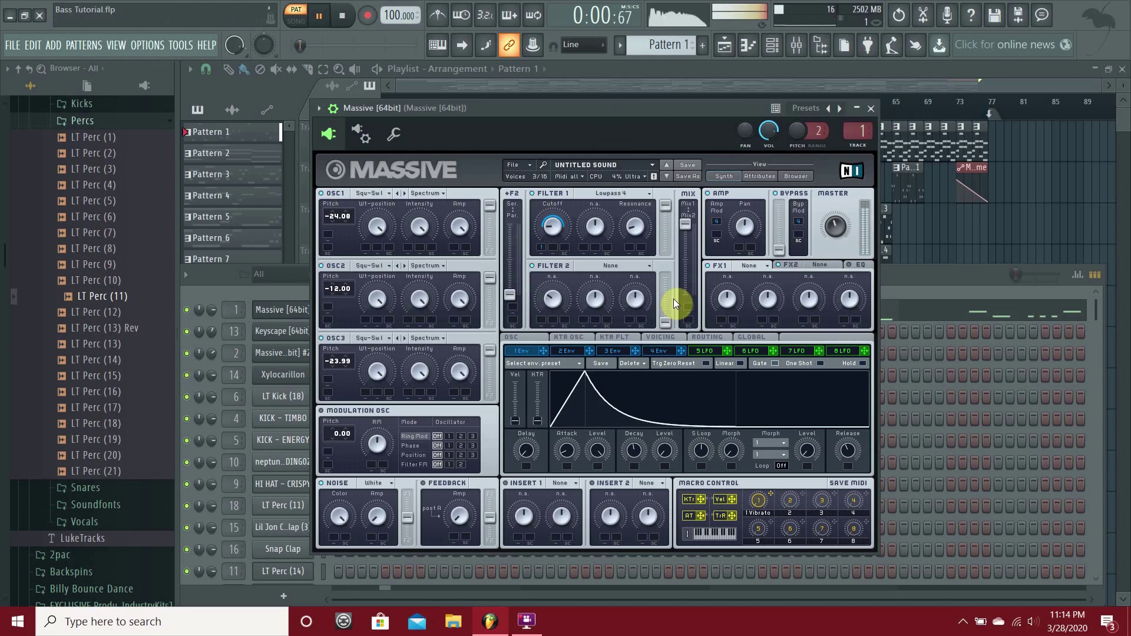
left_click(643, 452)
key("space")
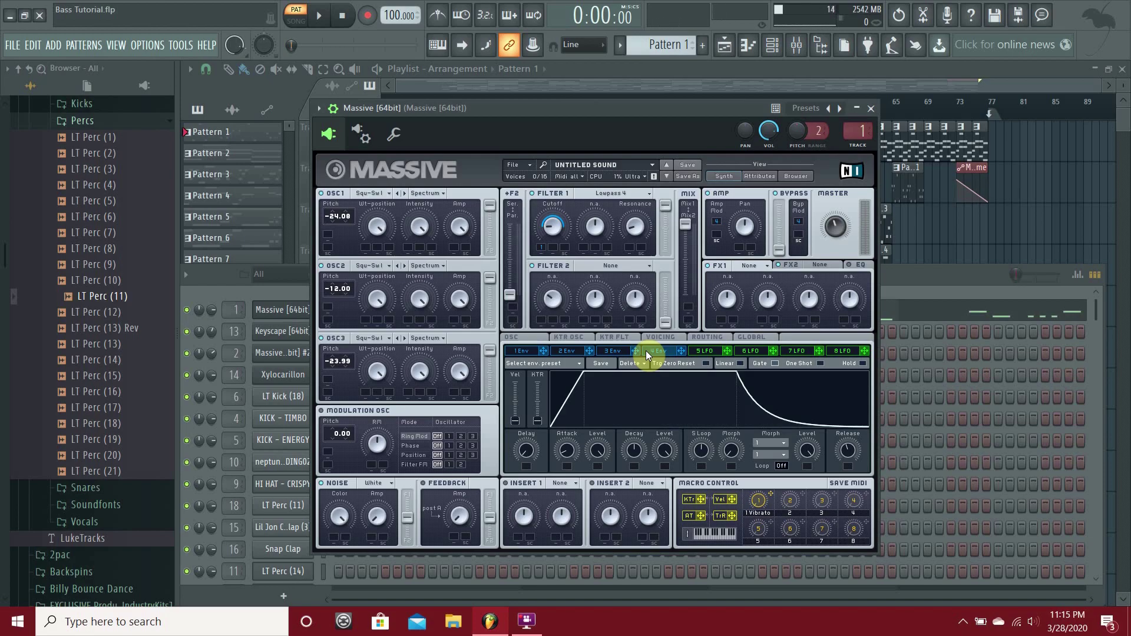
Assign the velocity modulation source to the Amp Mod side-chain slot, and check the bass notes' velocities in the Massive channel's piano roll.
left_click_drag(732, 500, 719, 234)
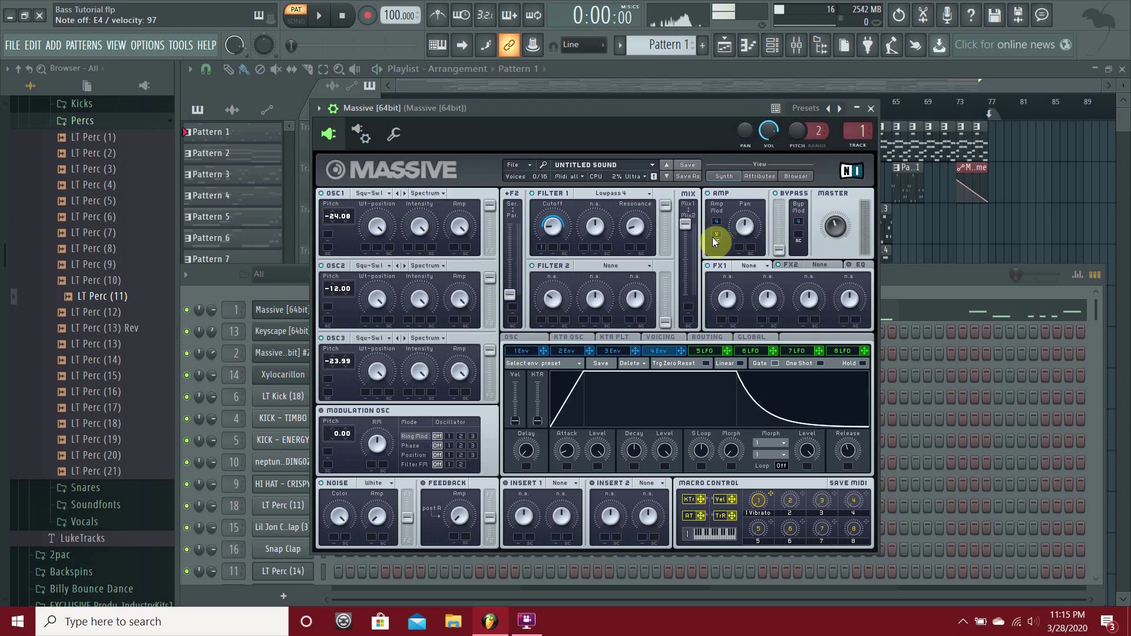
right_click(271, 307)
left_click(320, 309)
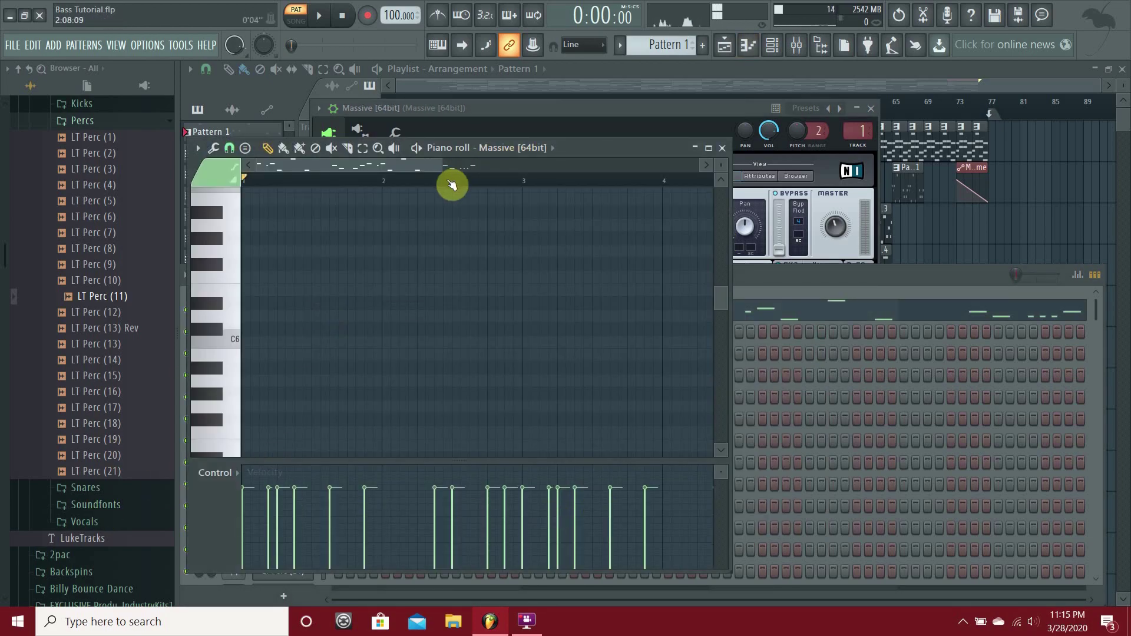
left_click(722, 147)
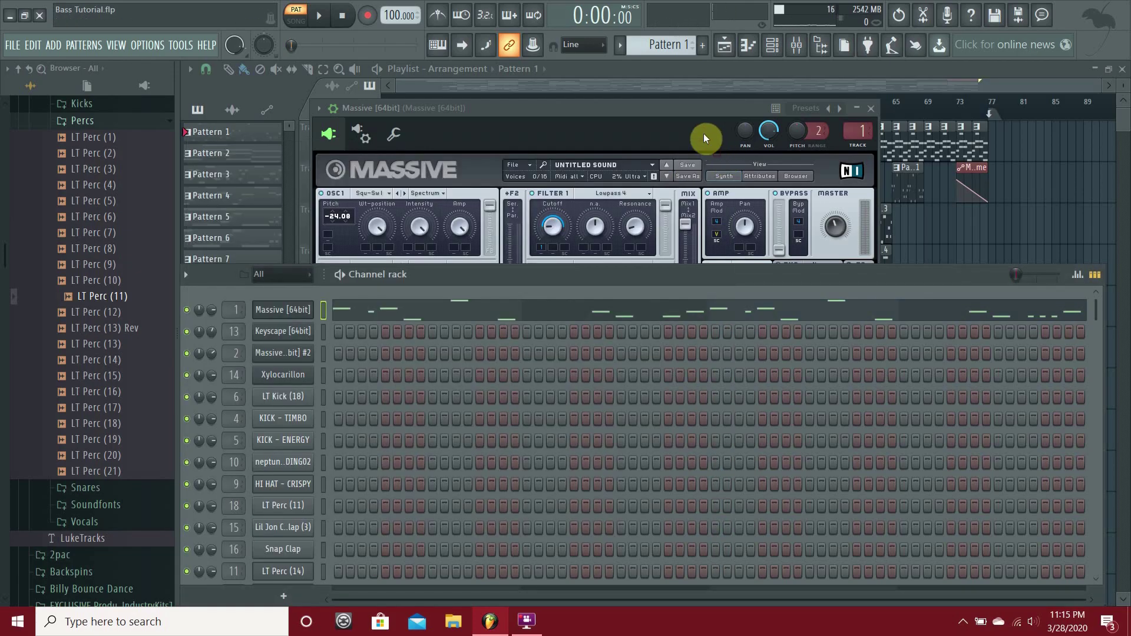
left_click(703, 133)
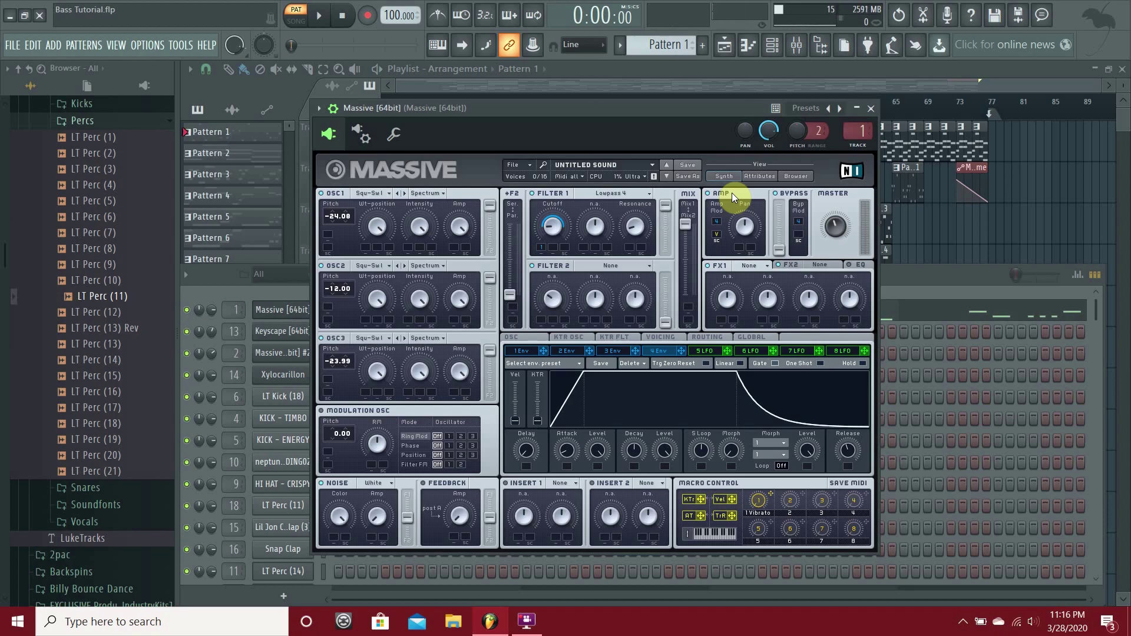
Open the mixer at the Massive bass track.
key("F9")
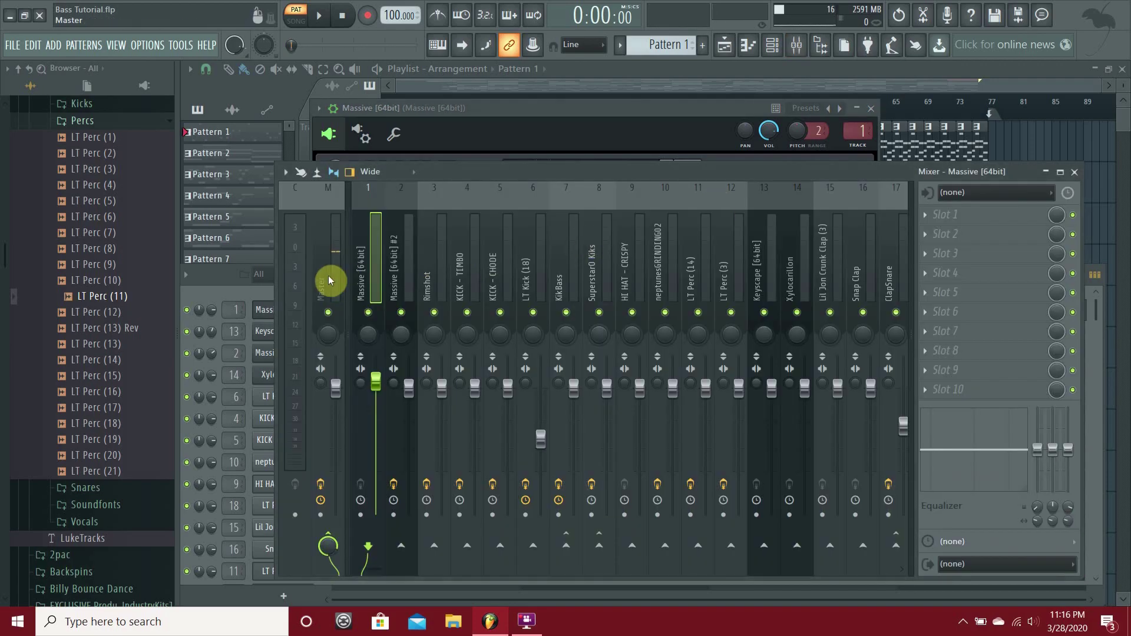